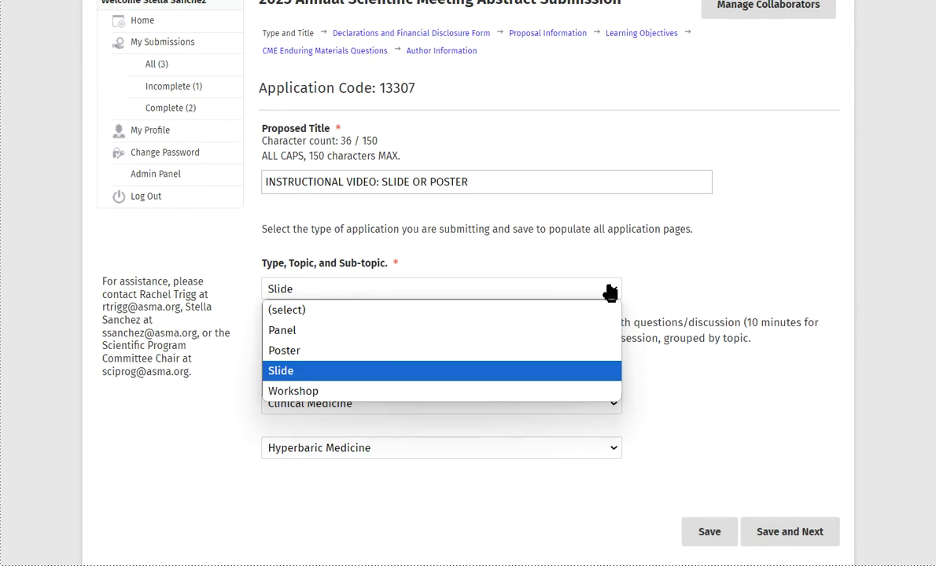
# Keep Slide as the submission type and save the Type and Title page, continuing to the Declarations and Financial Disclosure Form
pyautogui.click(667, 295)
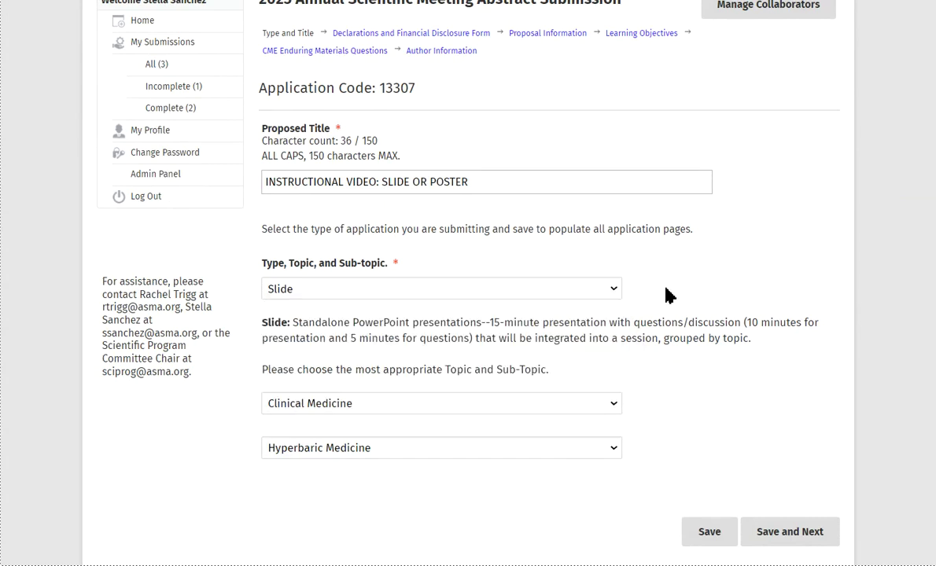
pyautogui.scroll(-2, 666, 294)
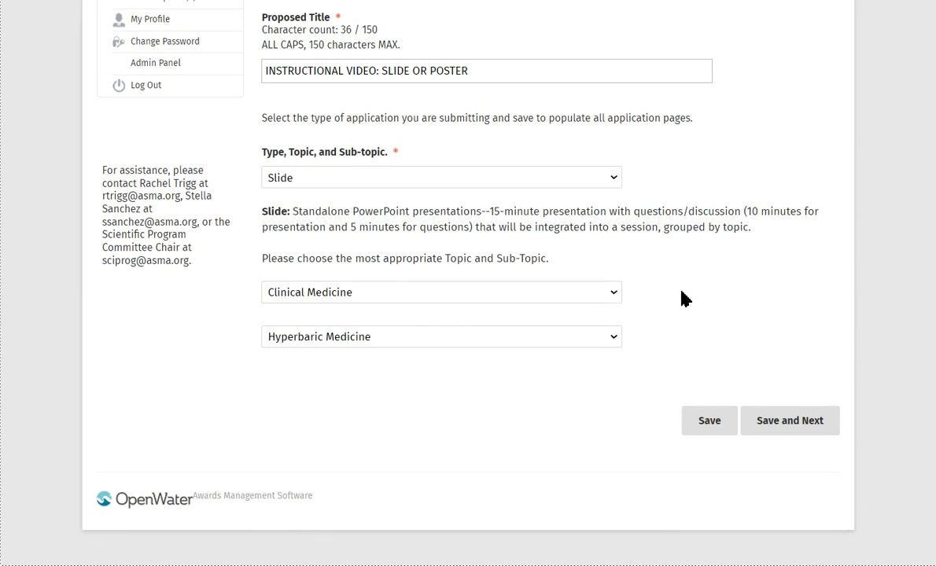
pyautogui.click(781, 425)
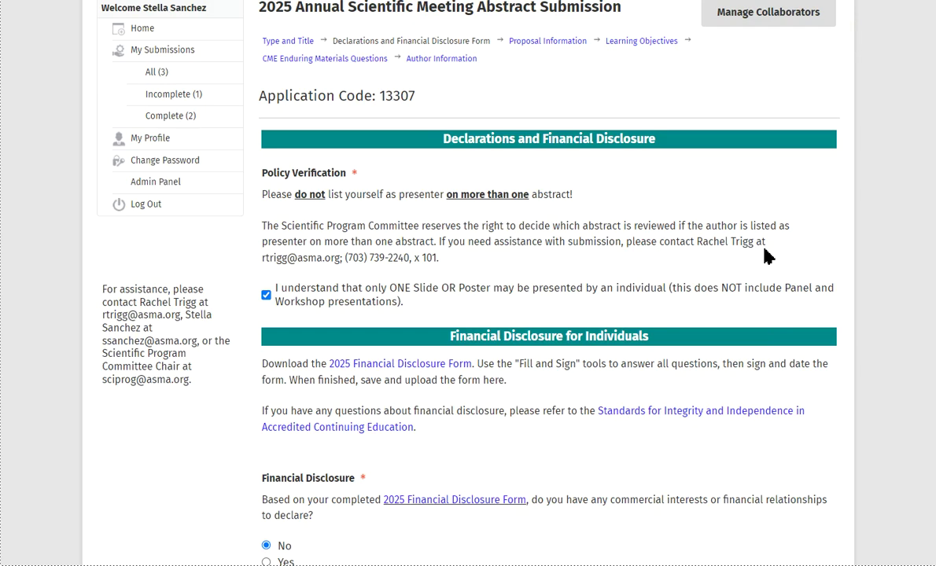
# Review the financial disclosure and declaration answers, then save them and continue to Proposal Information
pyautogui.scroll(-2, 767, 256)
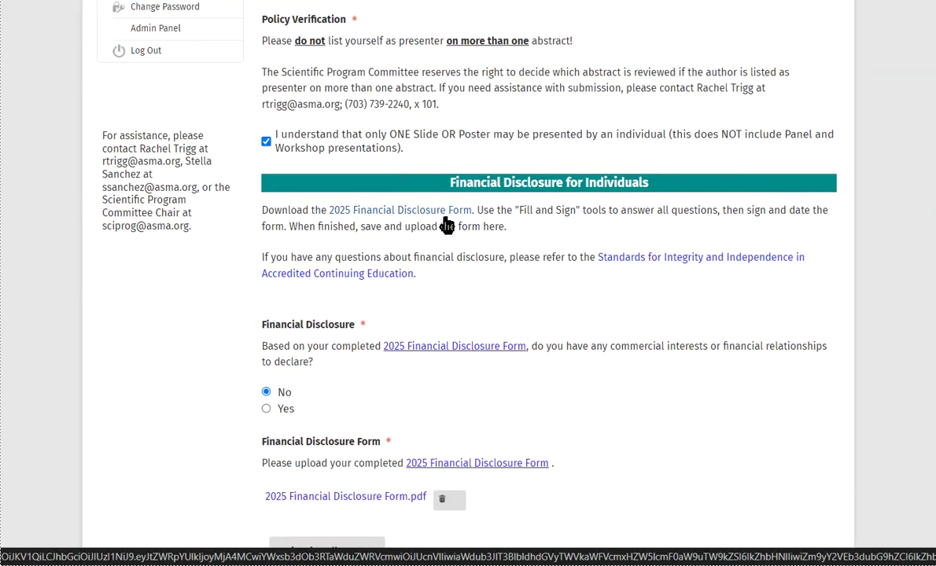
pyautogui.scroll(-2, 563, 456)
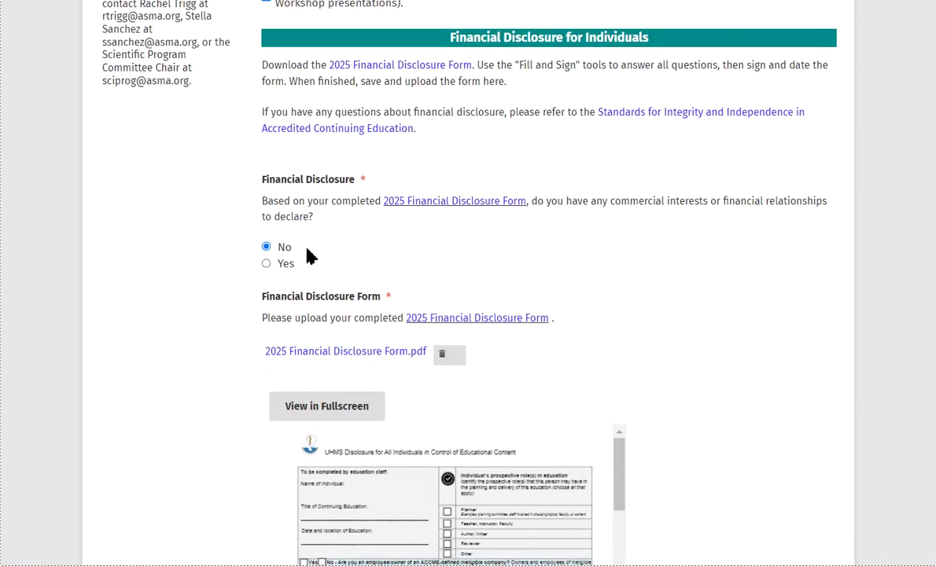
pyautogui.scroll(-5, 621, 319)
pyautogui.scroll(-4, 641, 329)
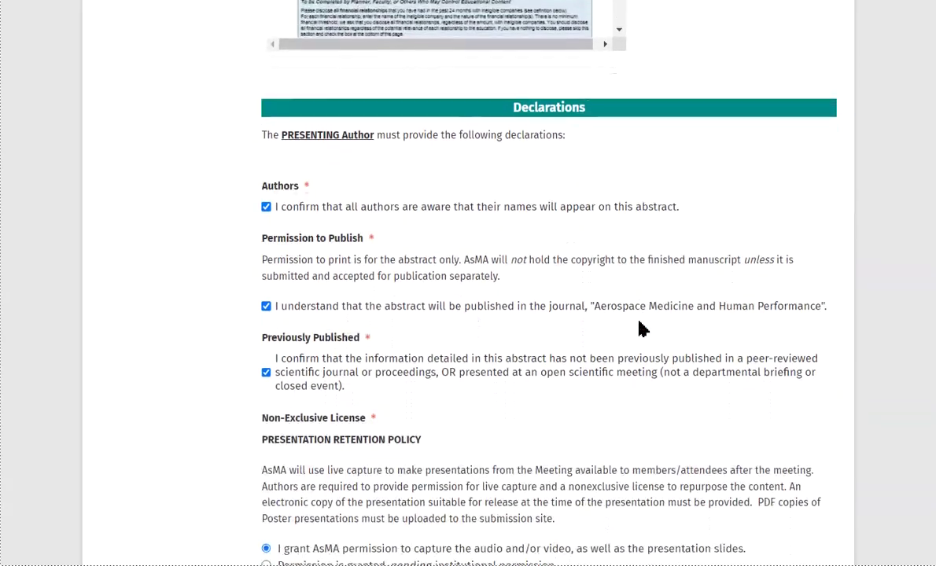
pyautogui.scroll(-4, 641, 328)
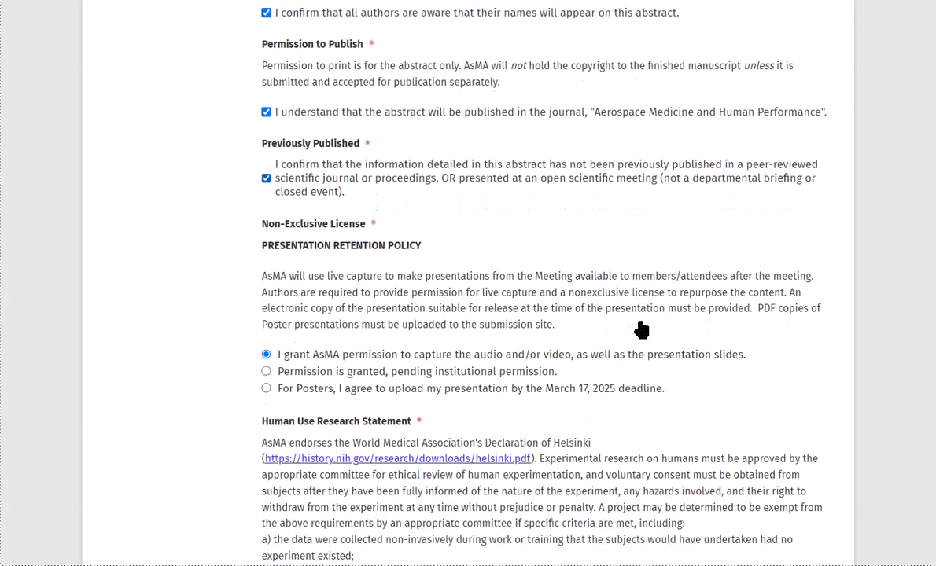
pyautogui.scroll(-6, 641, 330)
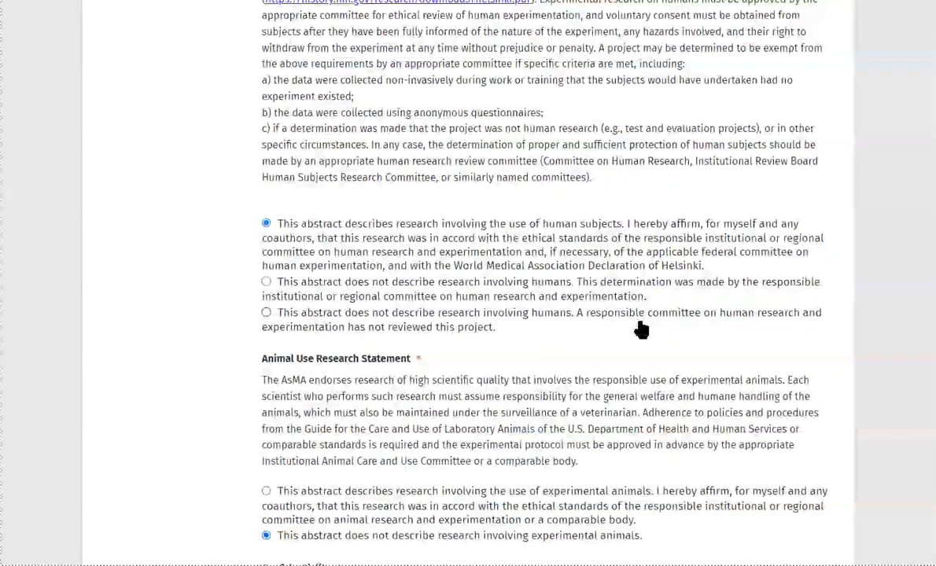
pyautogui.scroll(-2, 641, 330)
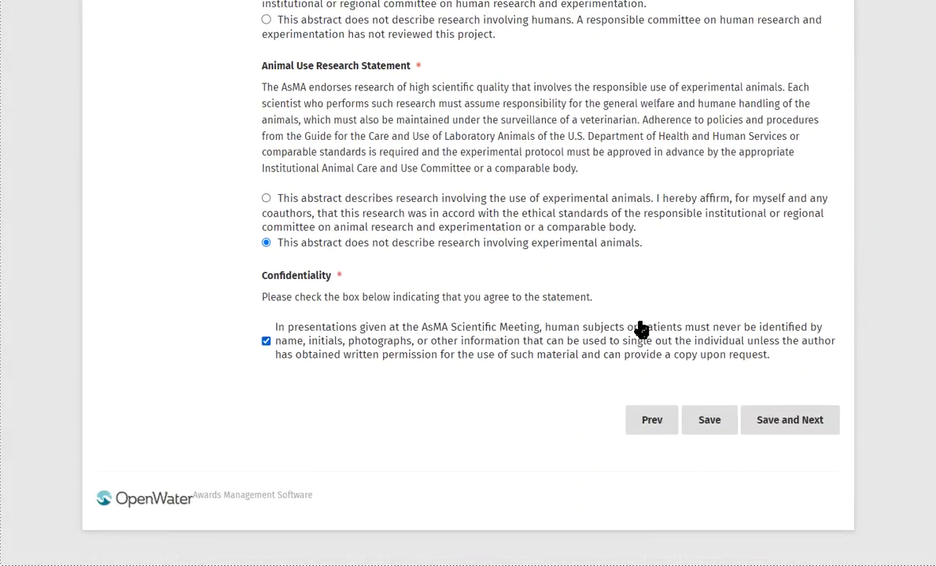
pyautogui.click(810, 423)
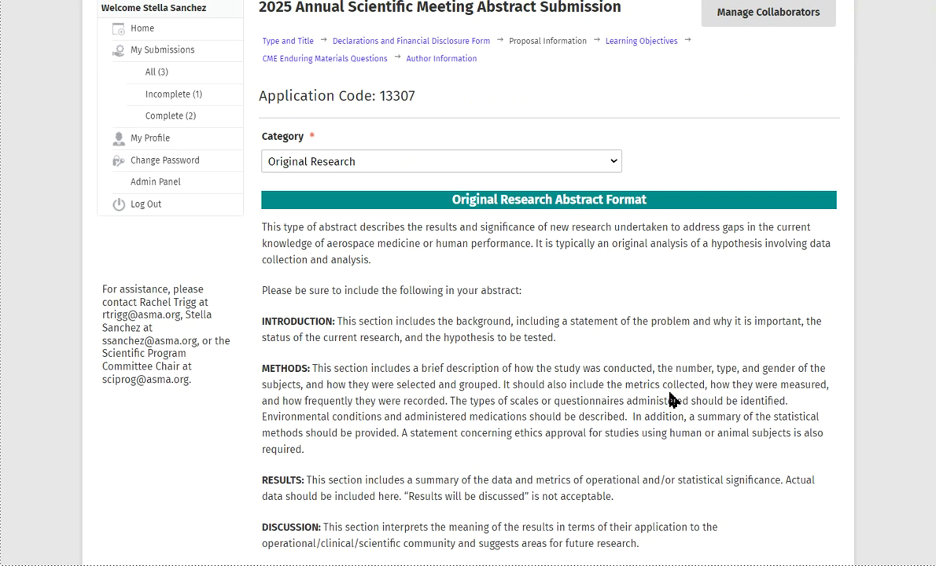
# Keep the category as Original Research, check the required reading and abstract text, and save, continuing to Learning Objectives
pyautogui.click(621, 163)
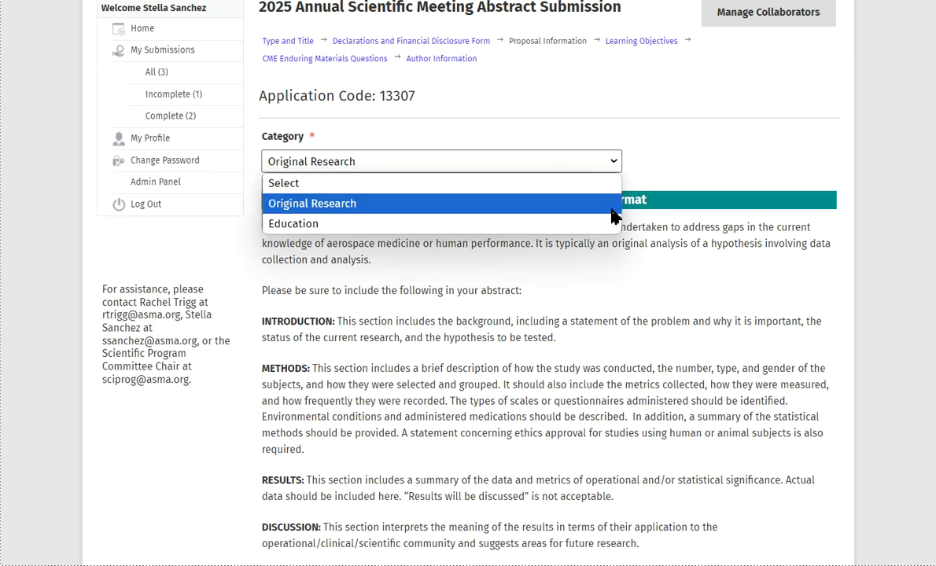
pyautogui.click(663, 179)
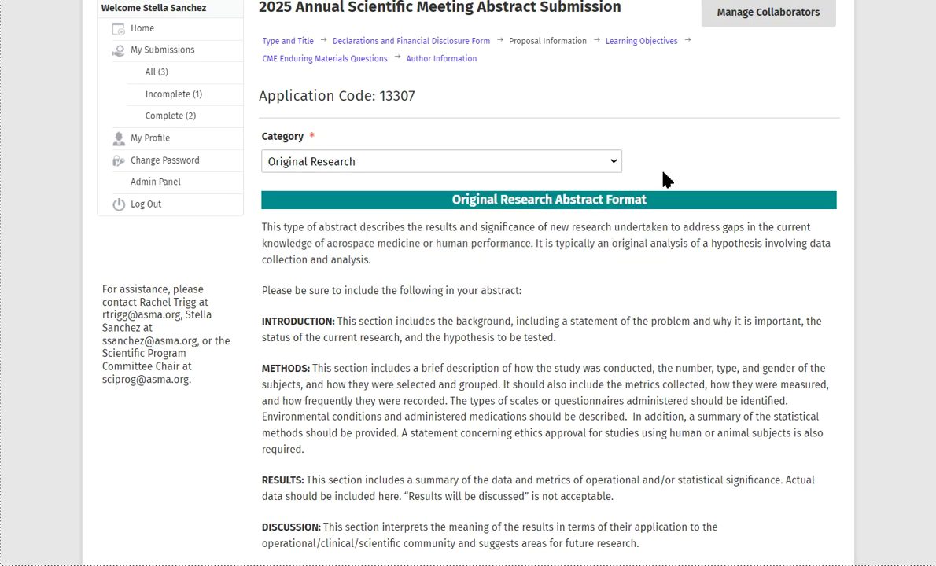
pyautogui.scroll(-3, 584, 275)
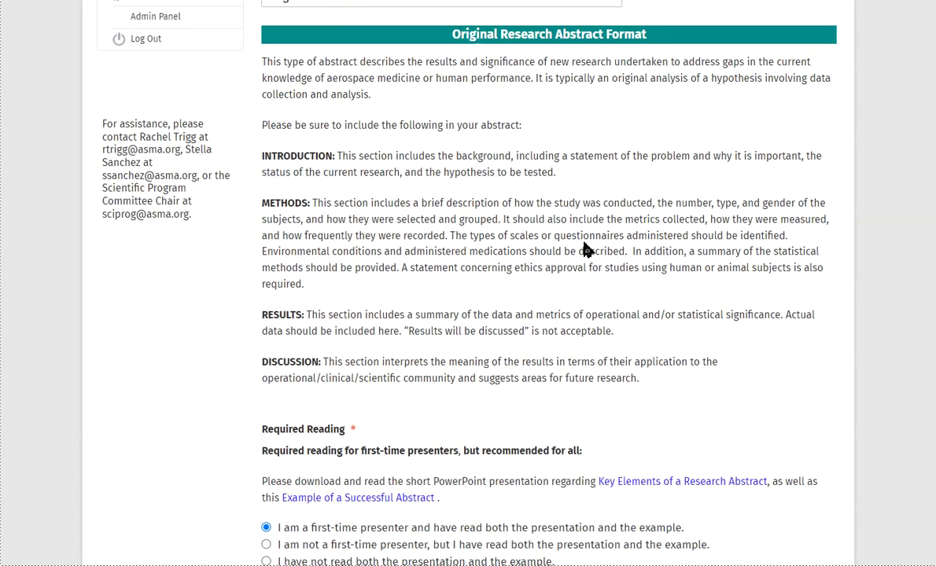
pyautogui.scroll(-5, 587, 250)
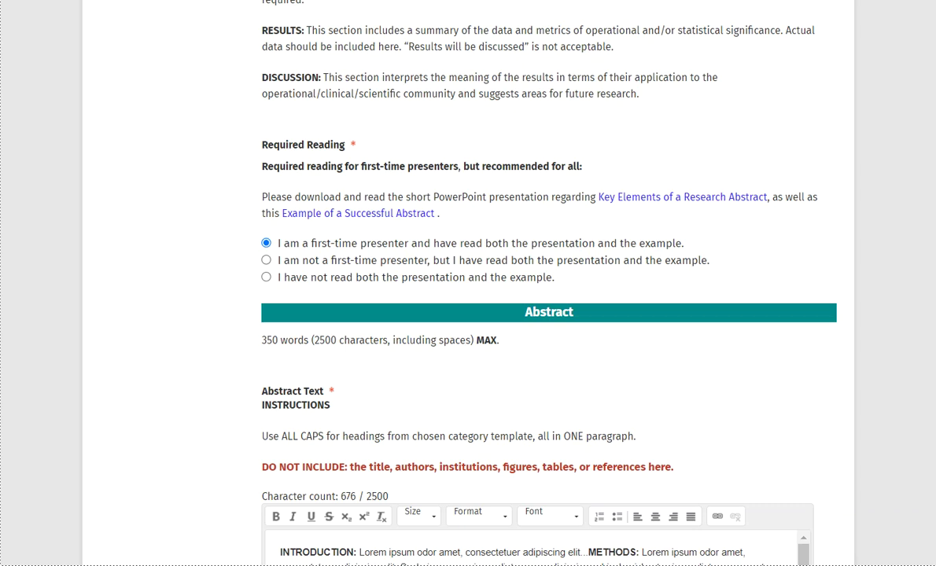
pyautogui.scroll(-3, 579, 376)
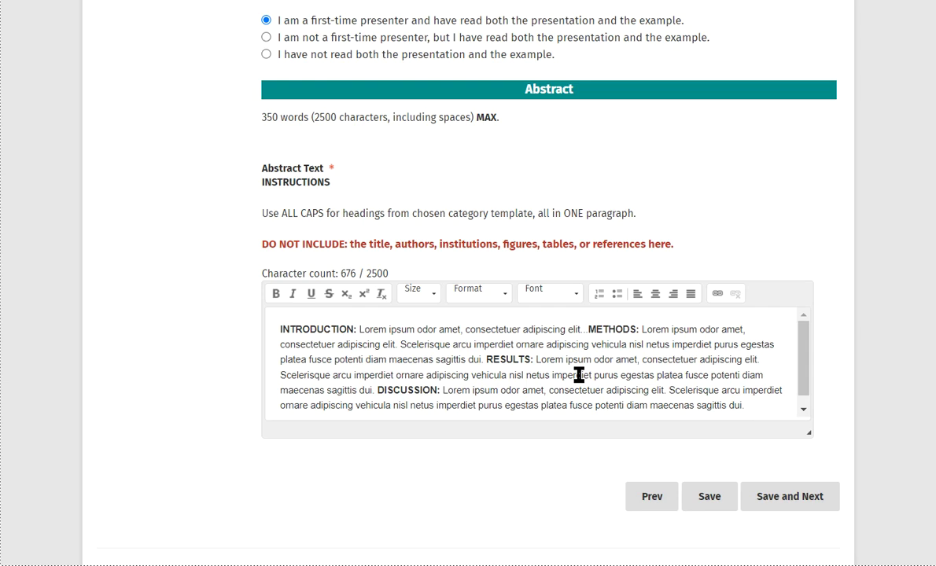
pyautogui.click(804, 502)
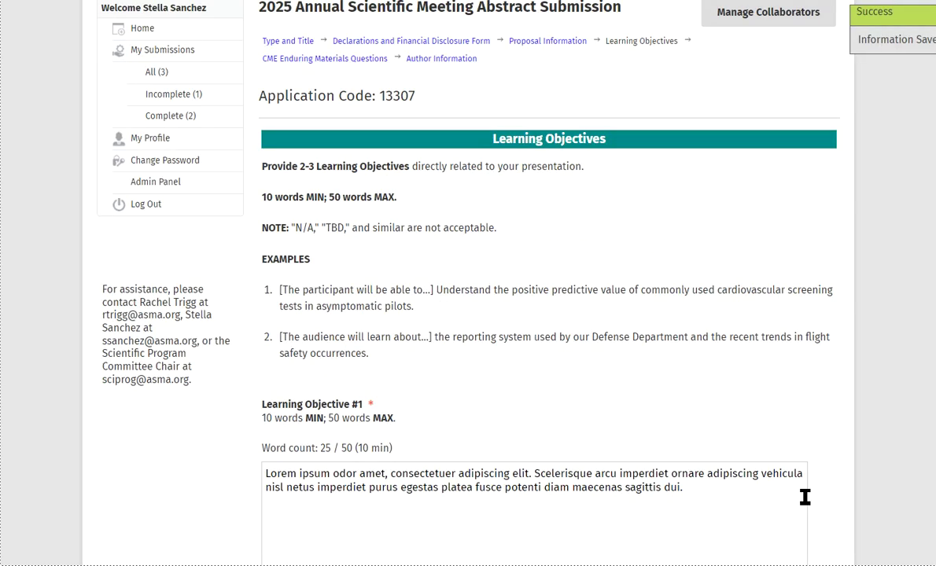
# Review the learning objectives and save them, continuing to the CME Enduring Materials Questions
pyautogui.scroll(-4, 825, 394)
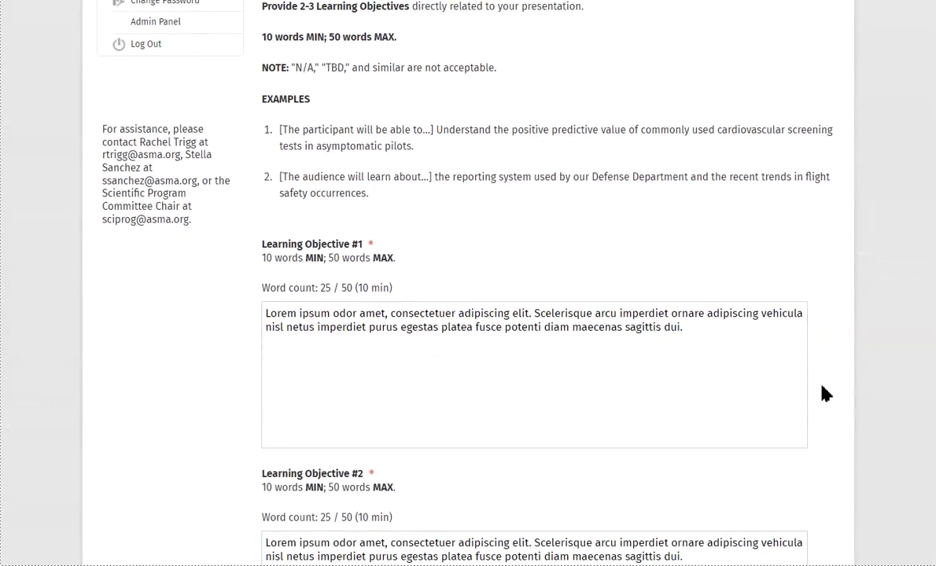
pyautogui.scroll(-5, 825, 393)
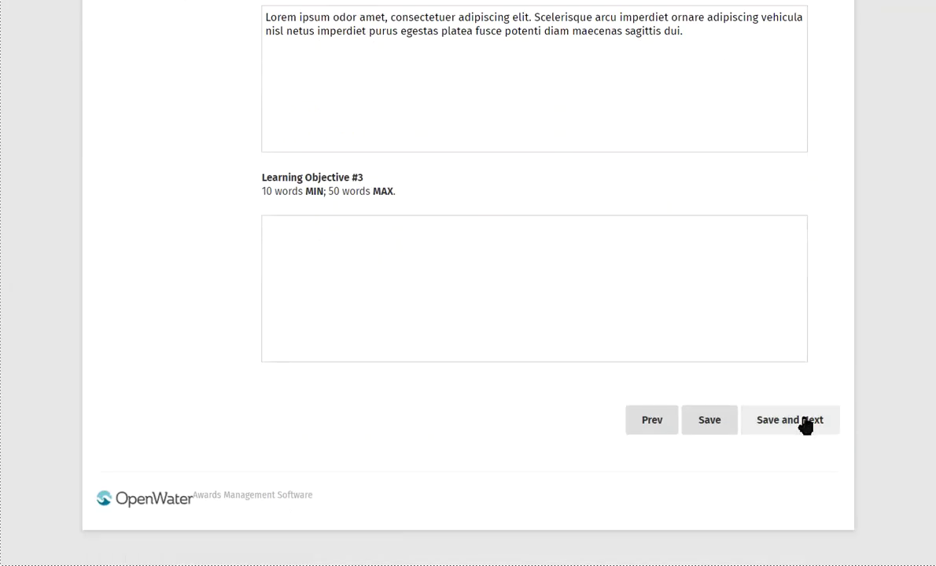
pyautogui.click(805, 426)
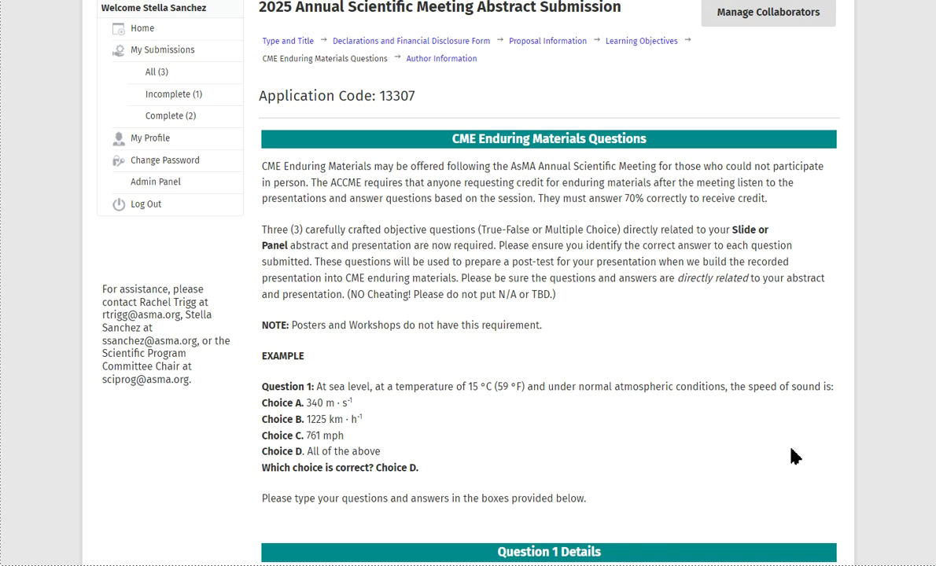
# Review the CME questions with their answer choices and save them, continuing to Author Information
pyautogui.scroll(-5, 793, 456)
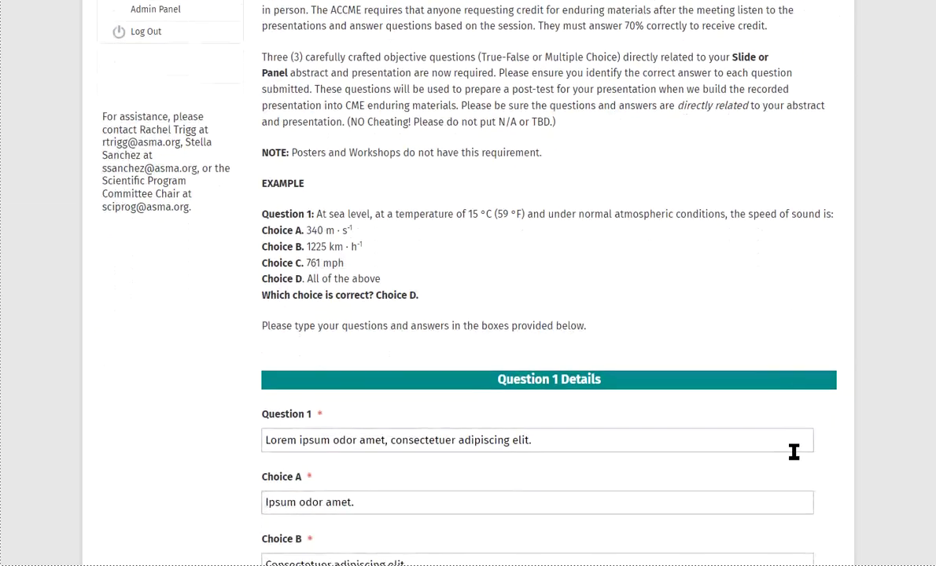
pyautogui.scroll(-8, 793, 456)
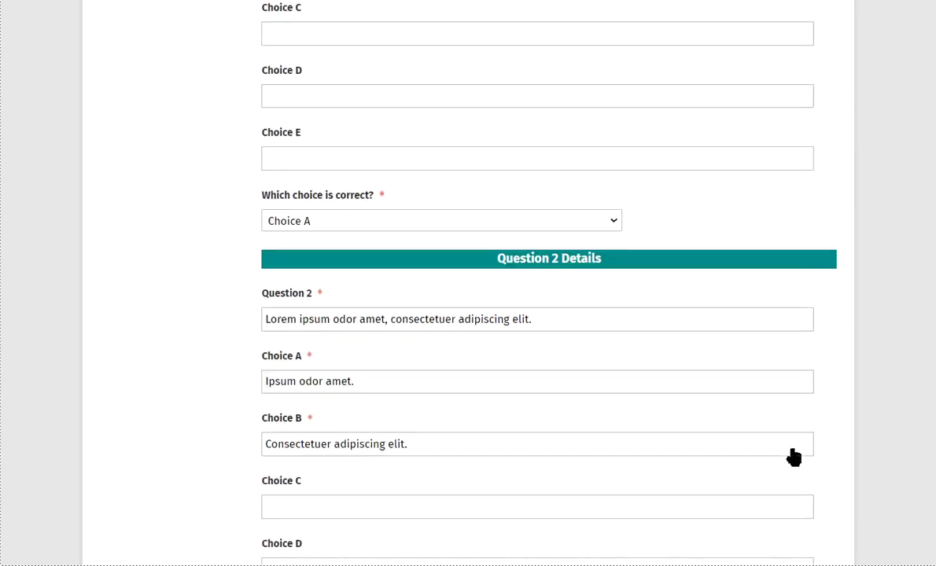
pyautogui.scroll(-5, 794, 452)
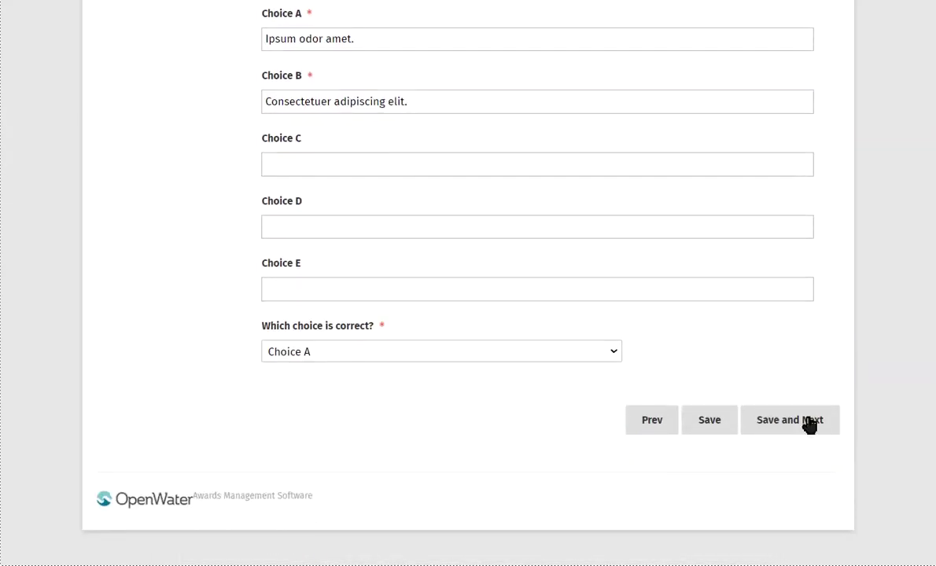
pyautogui.click(813, 420)
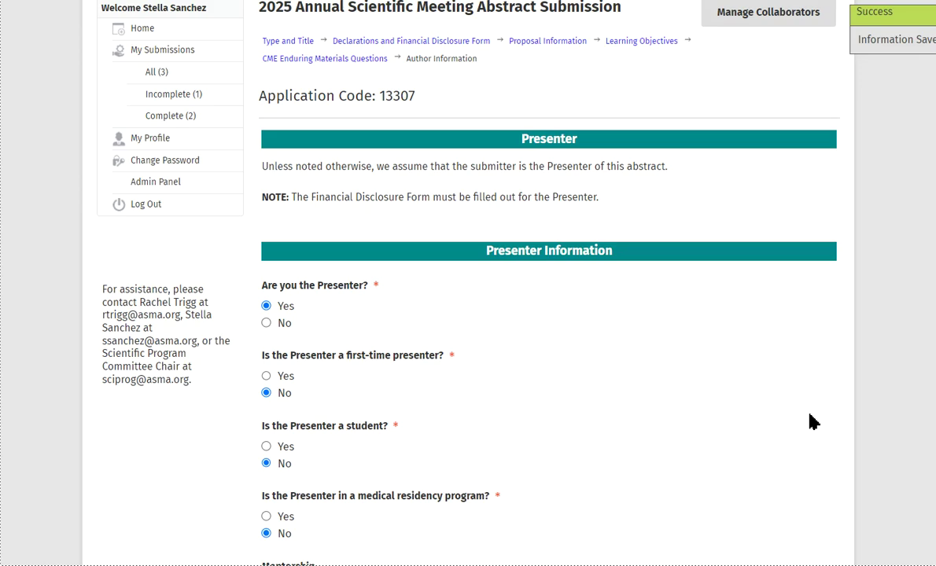
# Review the presenter information, then open the existing co-author's entry for editing and update it with its details as they are
pyautogui.scroll(-2, 813, 422)
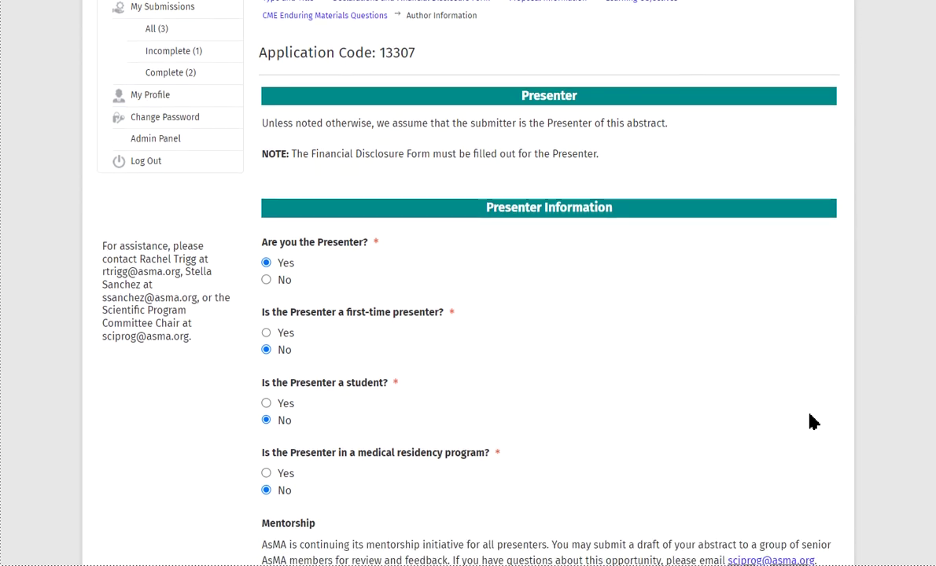
pyautogui.scroll(-2, 813, 422)
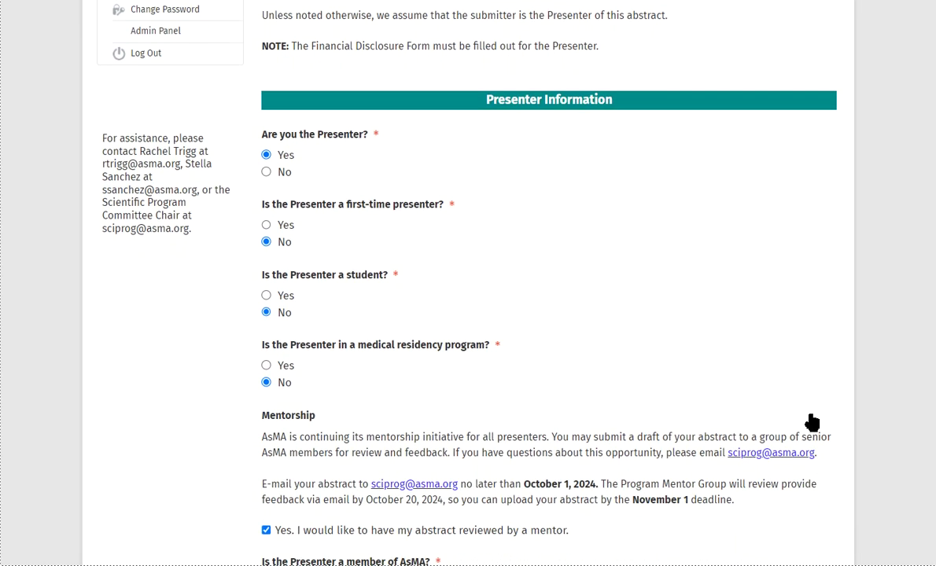
pyautogui.scroll(-5, 812, 422)
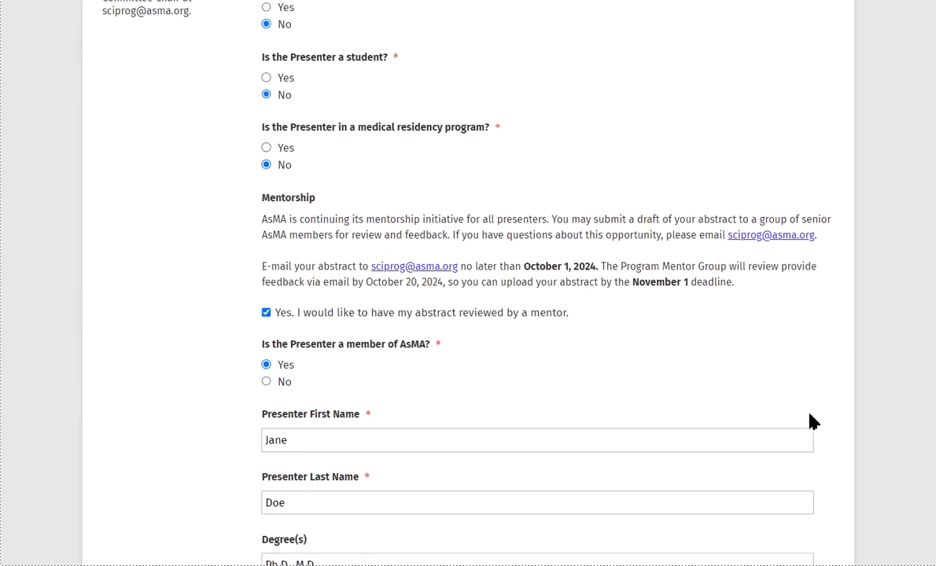
pyautogui.scroll(-5, 810, 417)
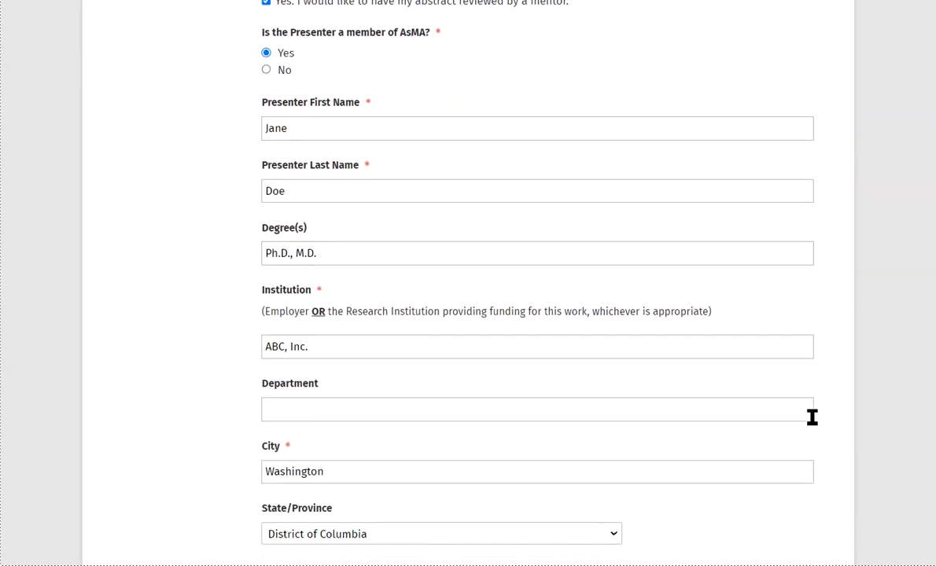
pyautogui.scroll(-5, 812, 417)
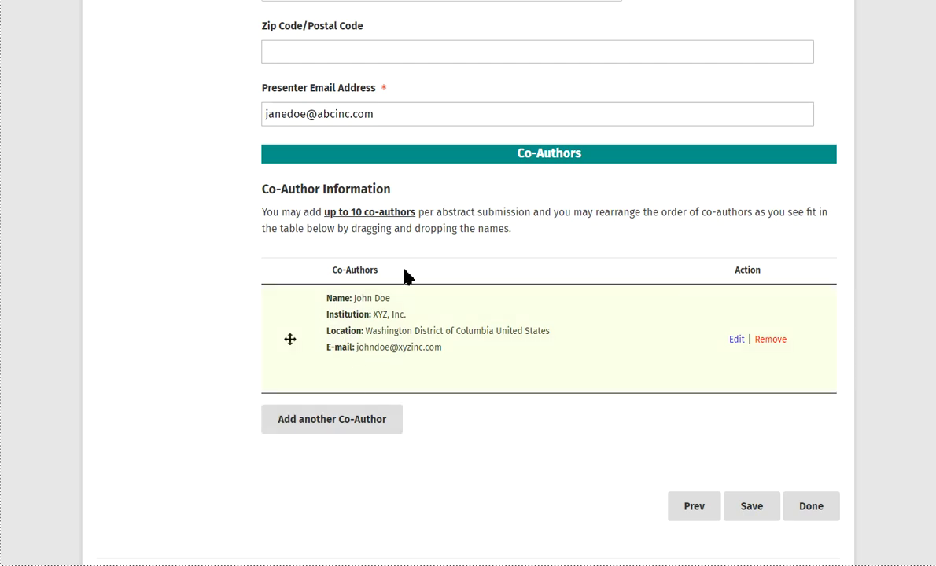
pyautogui.click(737, 341)
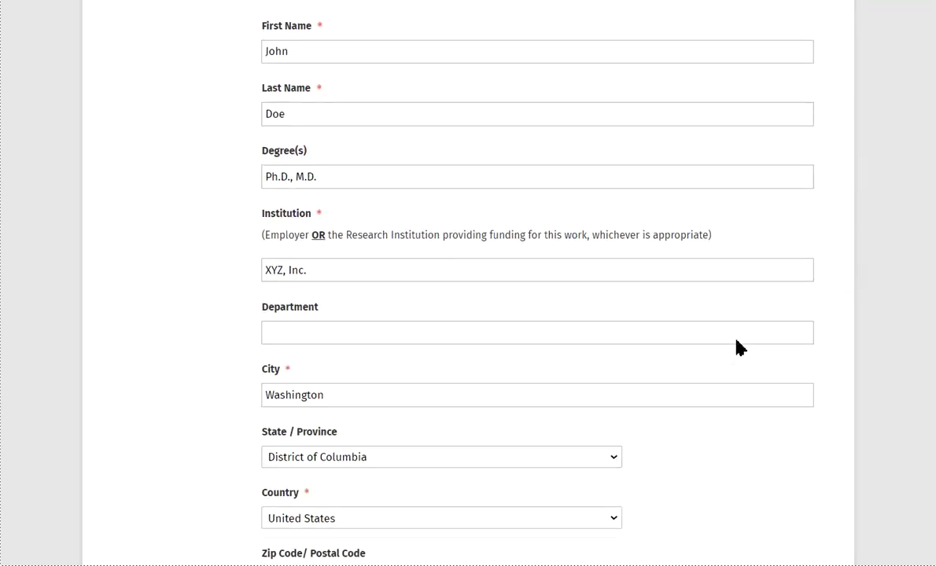
pyautogui.scroll(-4, 737, 341)
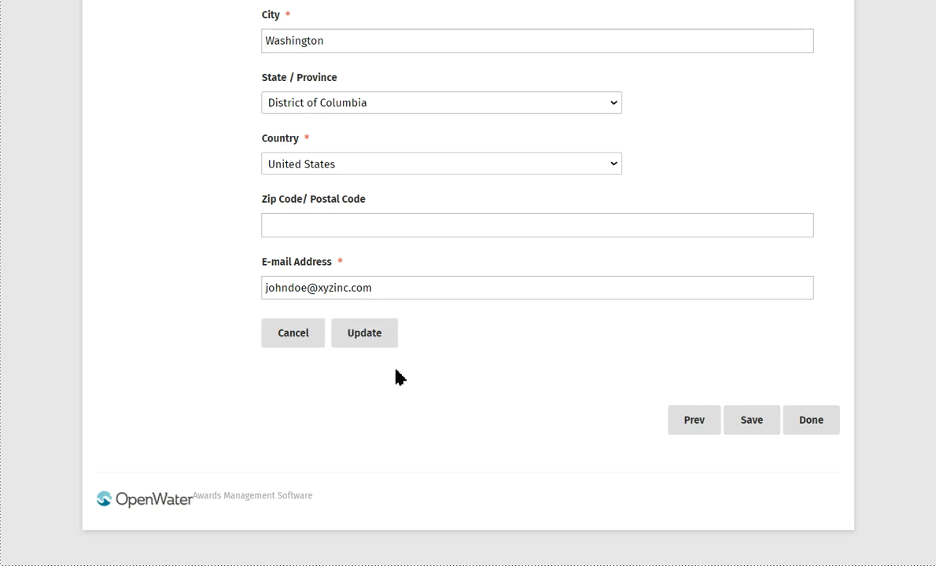
pyautogui.click(373, 335)
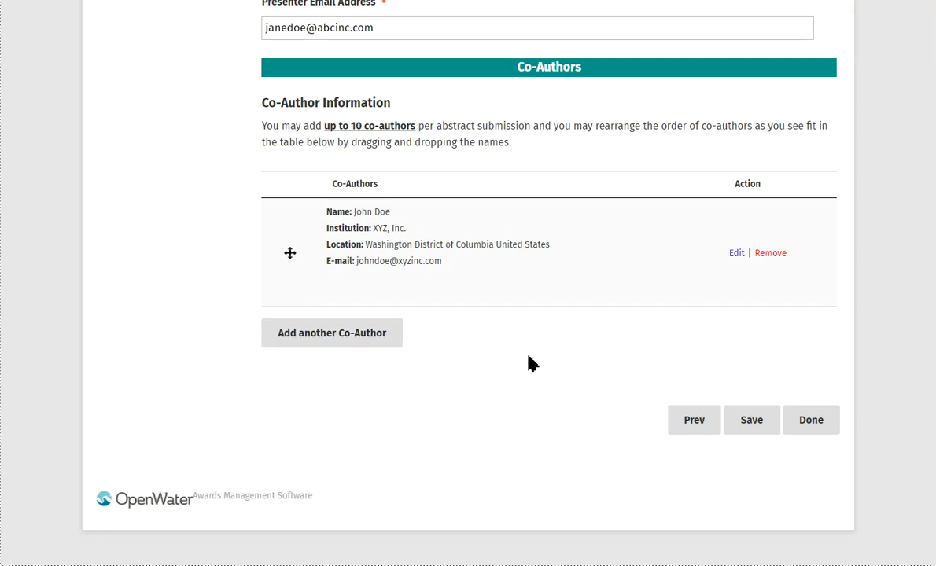
# Save the author information, finish the submission, and look over the submitted application
pyautogui.click(752, 425)
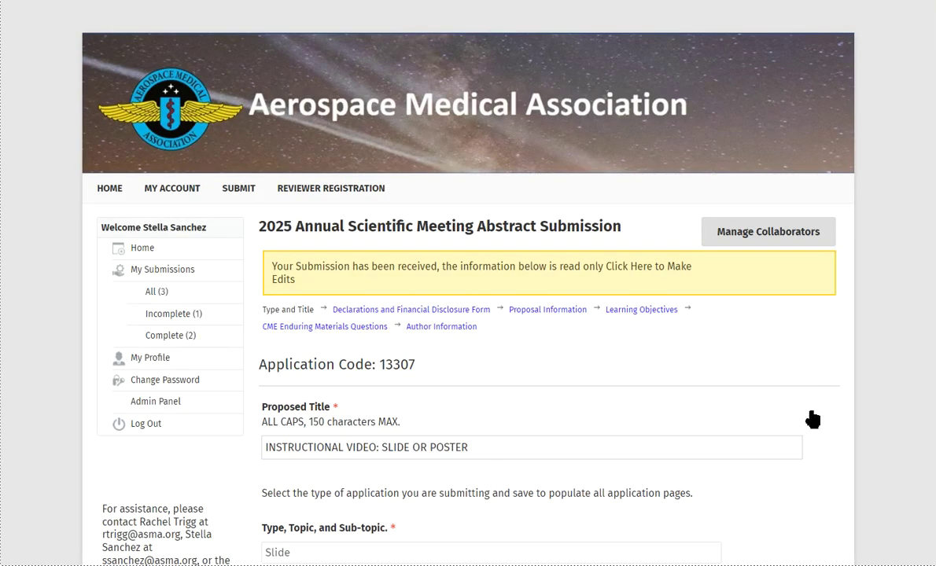
pyautogui.scroll(-3, 802, 411)
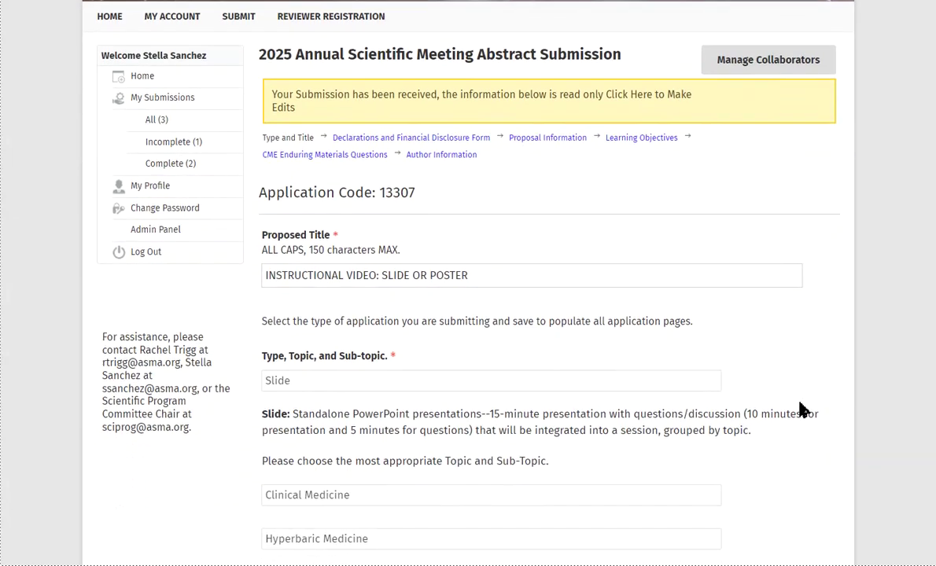